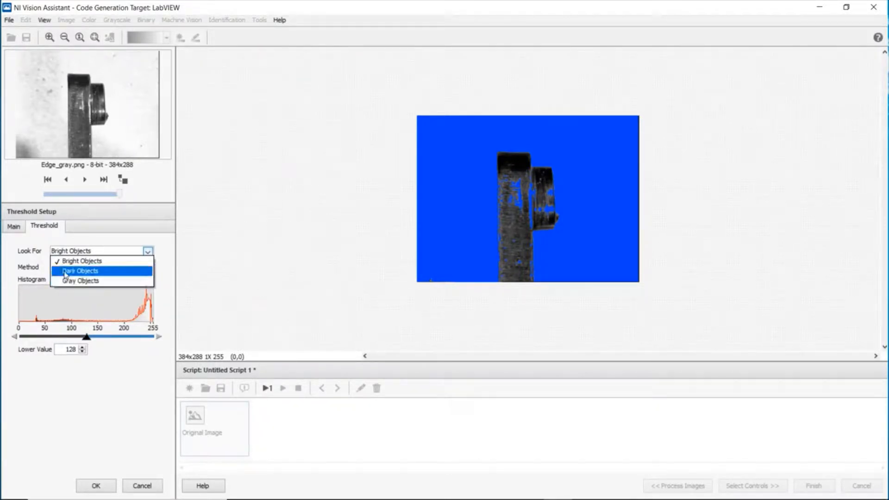
- Set the threshold to look for Dark Objects with an upper value of 128, and add it to the script
{"action": "left_click", "coordinate": [65, 273]}
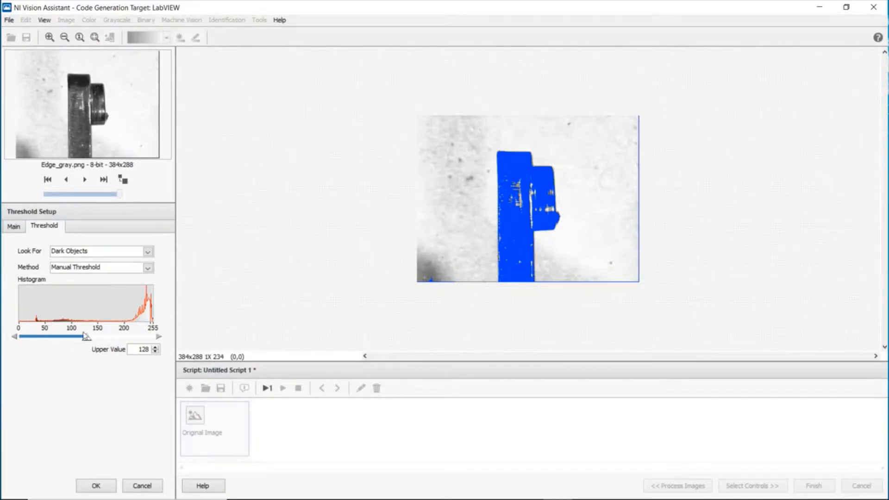
{"action": "mouse_move", "coordinate": [88, 340]}
{"action": "left_mouse_down"}
{"action": "mouse_move", "coordinate": [35, 341]}
{"action": "mouse_move", "coordinate": [133, 343]}
{"action": "mouse_move", "coordinate": [87, 337]}
{"action": "left_mouse_up"}
{"action": "left_click", "coordinate": [96, 486]}
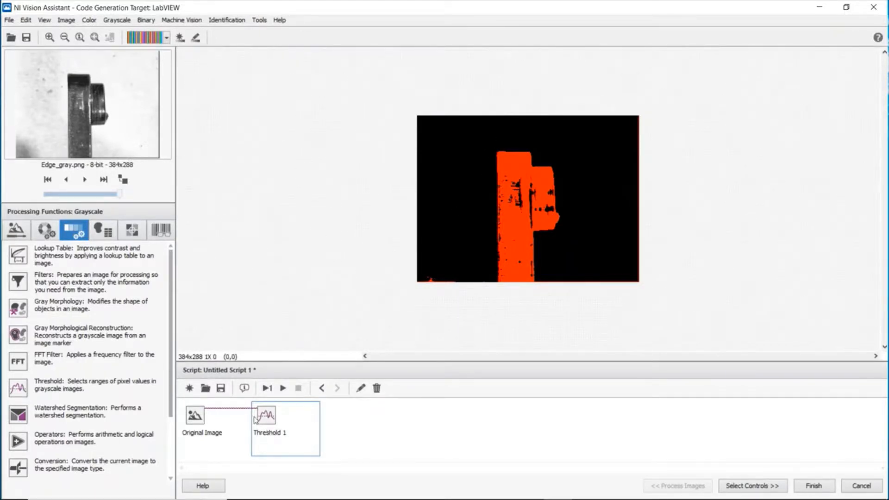
- Compare the original image with the Threshold 1 result in the script, and reopen the Threshold 1 step for editing
{"action": "left_click", "coordinate": [202, 421]}
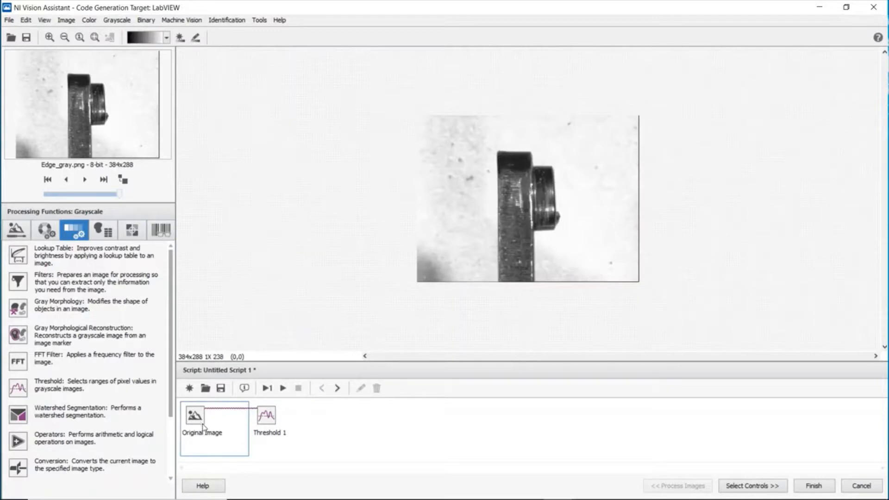
{"action": "left_click", "coordinate": [267, 418]}
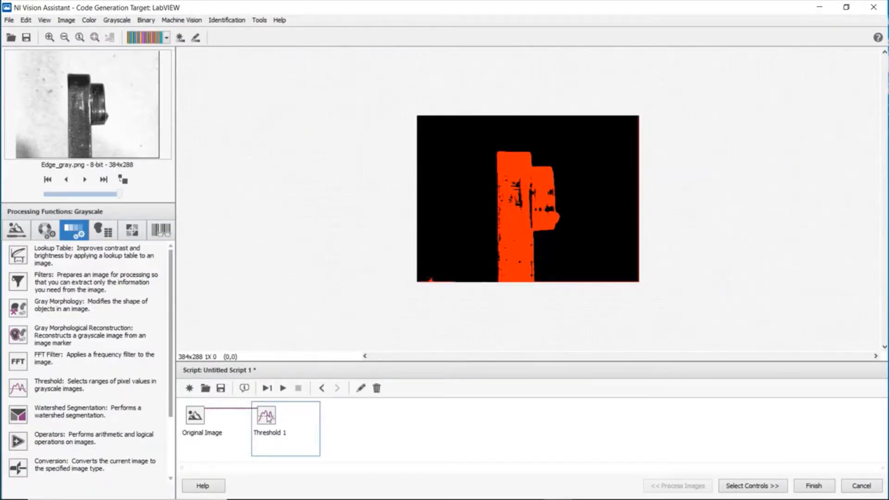
{"action": "double_click", "coordinate": [268, 418]}
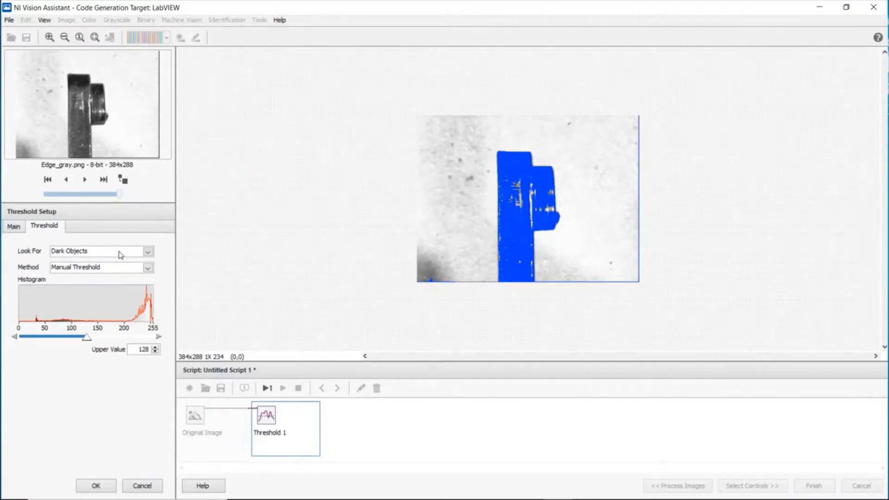
- Try thresholding Gray Objects, widening the upper limit to 255 and raising the lower limit from the dark end of the histogram
{"action": "left_click", "coordinate": [120, 255]}
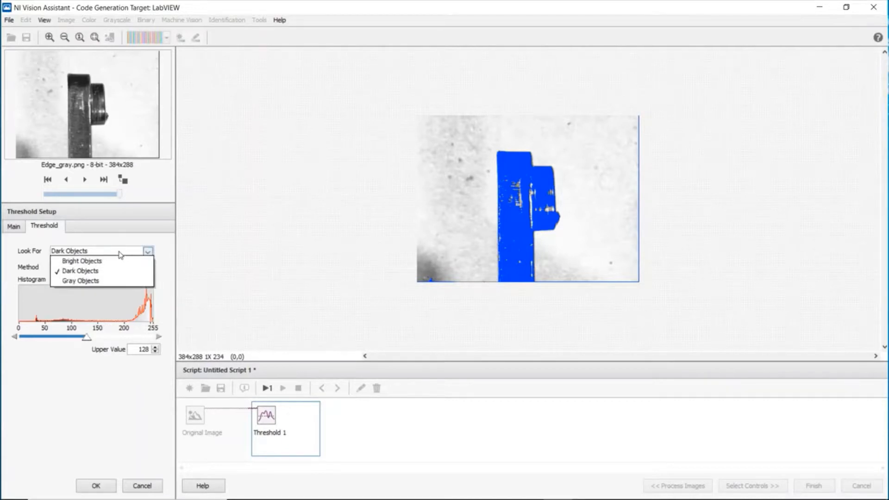
{"action": "left_click", "coordinate": [95, 281]}
{"action": "left_click_drag", "start_coordinate": [83, 342], "coordinate": [168, 341]}
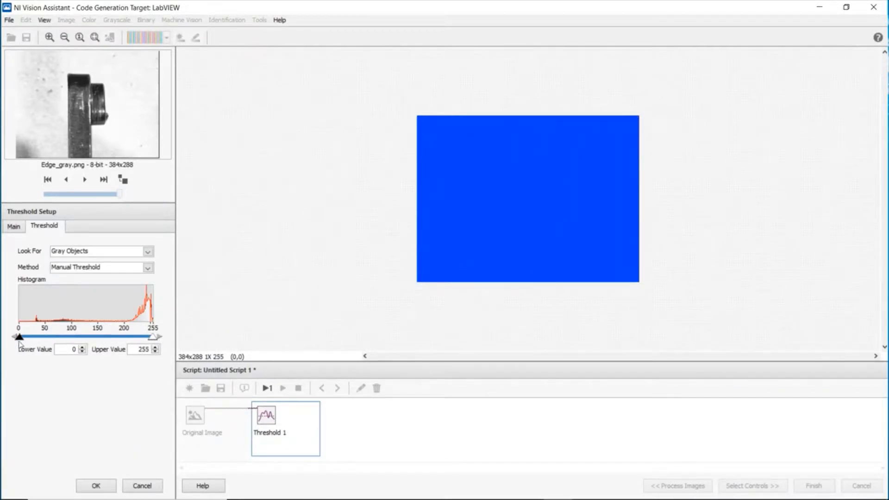
{"action": "left_click_drag", "start_coordinate": [19, 340], "coordinate": [99, 341]}
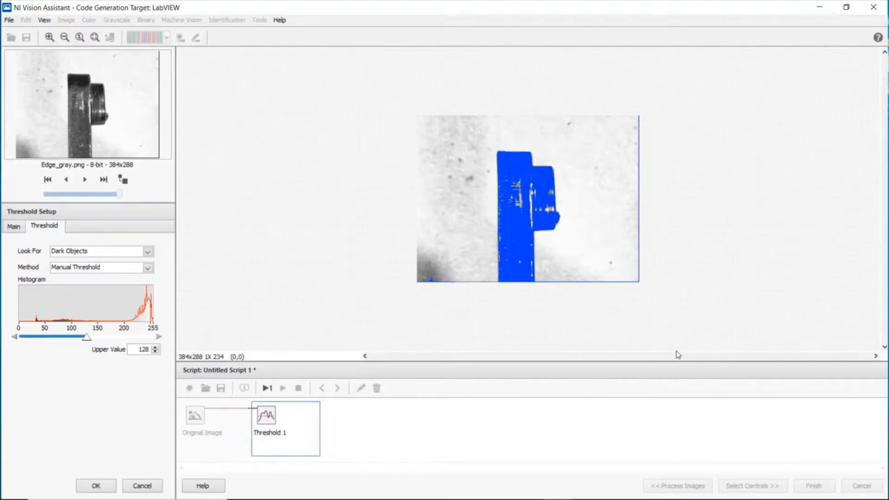
- Switch the threshold method for the dark objects to Auto Threshold: Metric
{"action": "left_click", "coordinate": [83, 272]}
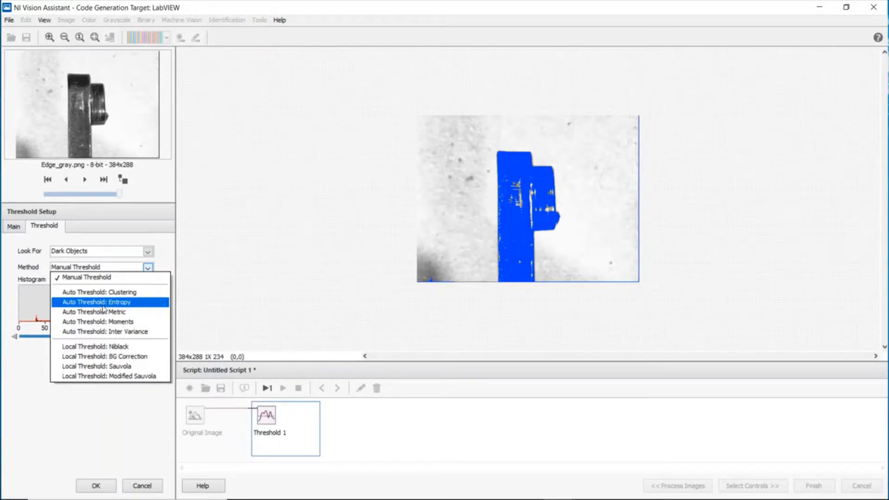
{"action": "left_click", "coordinate": [100, 313]}
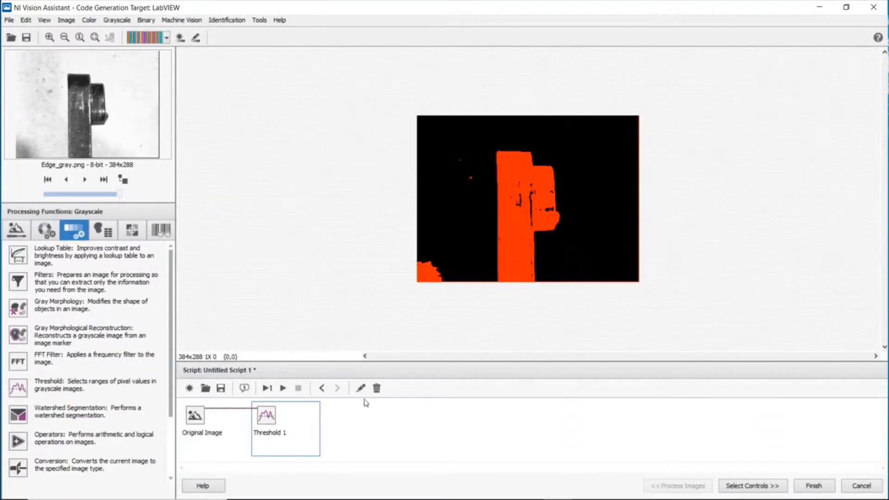
- Delete the Threshold 1 step and open non_uniform_light.png from the Threshold folder, removing the previously acquired images
{"action": "left_click", "coordinate": [376, 388]}
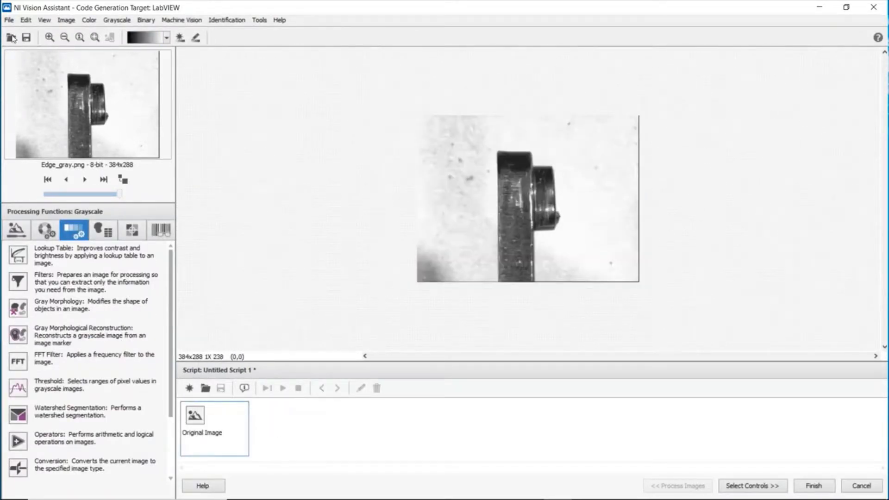
{"action": "left_click", "coordinate": [12, 38]}
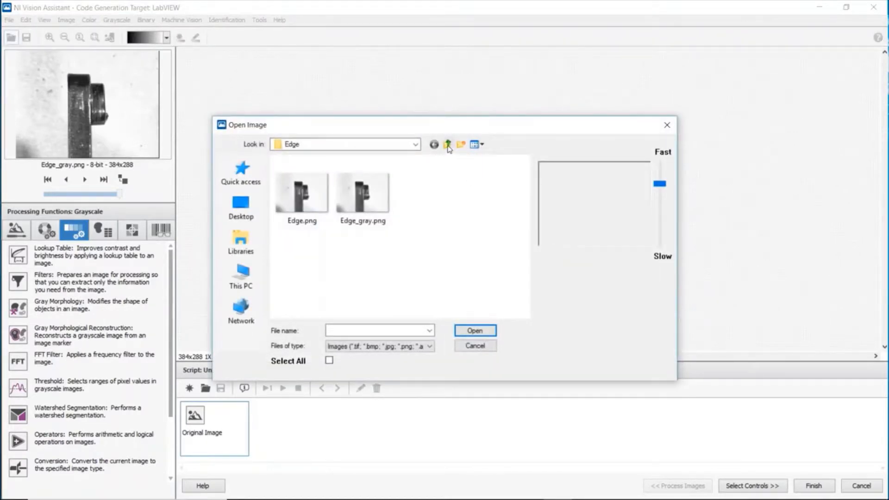
{"action": "left_click", "coordinate": [448, 147]}
{"action": "left_click", "coordinate": [447, 144]}
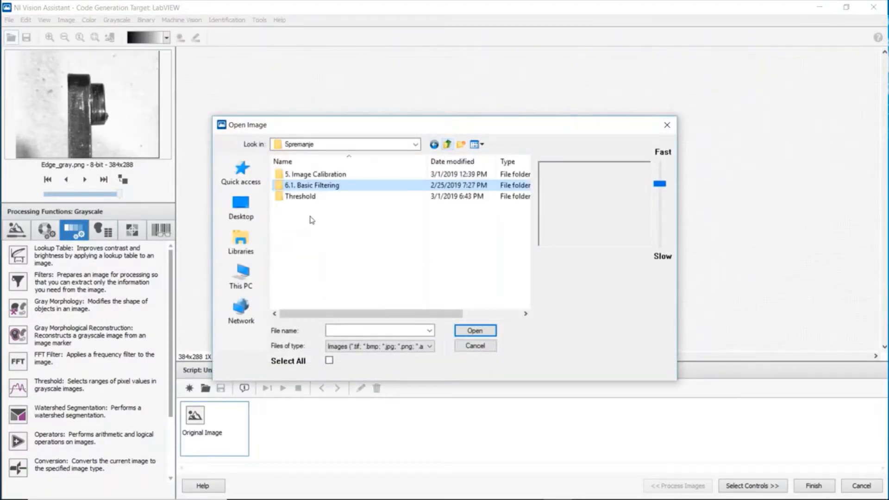
{"action": "double_click", "coordinate": [301, 197]}
{"action": "left_click", "coordinate": [302, 195]}
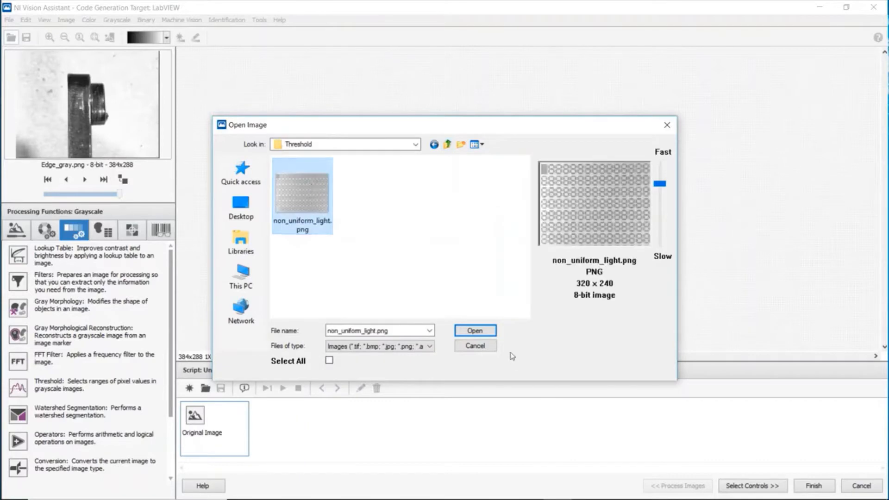
{"action": "left_click", "coordinate": [475, 330]}
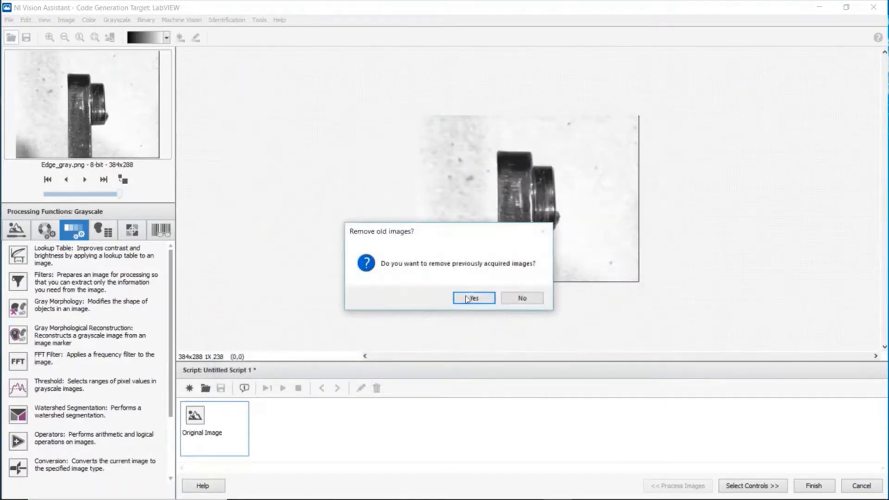
{"action": "left_click", "coordinate": [470, 298]}
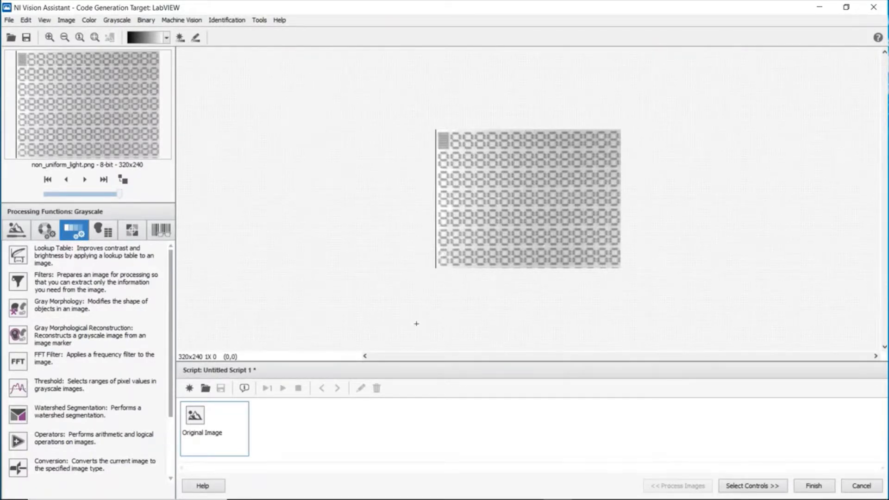
- Start a Threshold on the non-uniformly lit image, looking for Dark Objects manually with an upper value of 205
{"action": "double_click", "coordinate": [102, 388]}
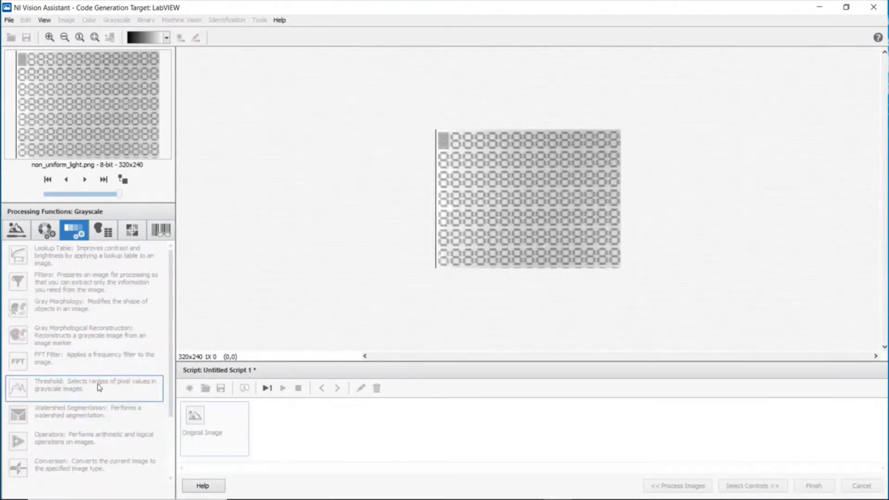
{"action": "left_click_drag", "start_coordinate": [87, 340], "coordinate": [97, 338]}
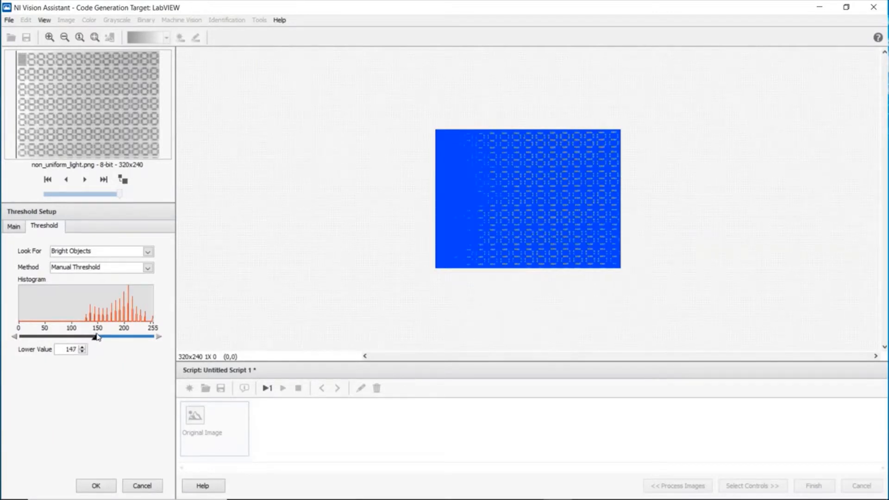
{"action": "left_click", "coordinate": [85, 254]}
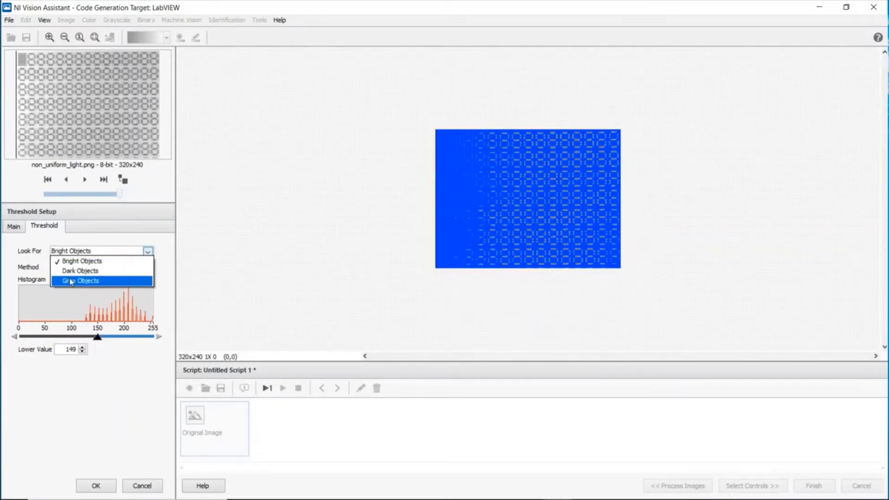
{"action": "left_click", "coordinate": [82, 271]}
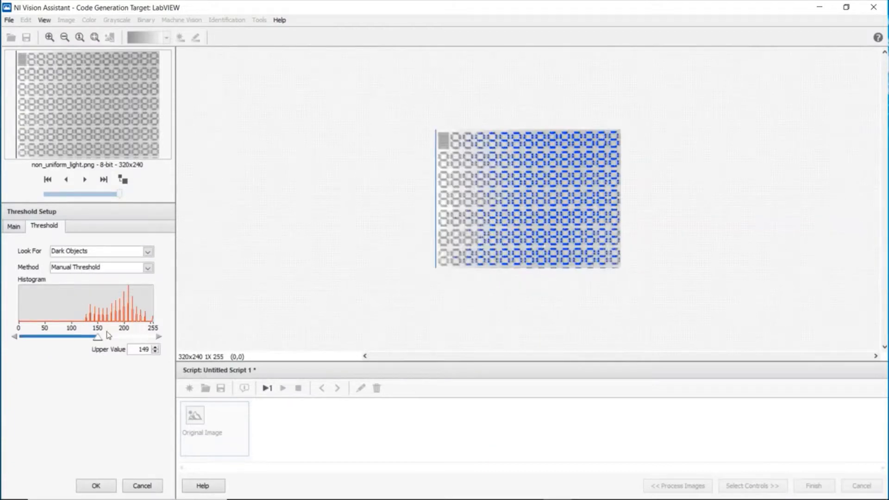
{"action": "left_click_drag", "start_coordinate": [99, 341], "coordinate": [107, 338]}
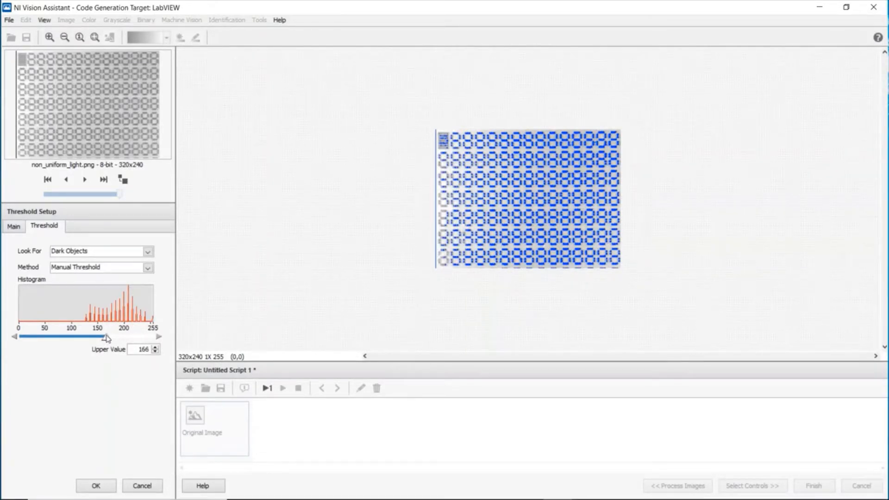
{"action": "left_click_drag", "start_coordinate": [107, 338], "coordinate": [128, 331]}
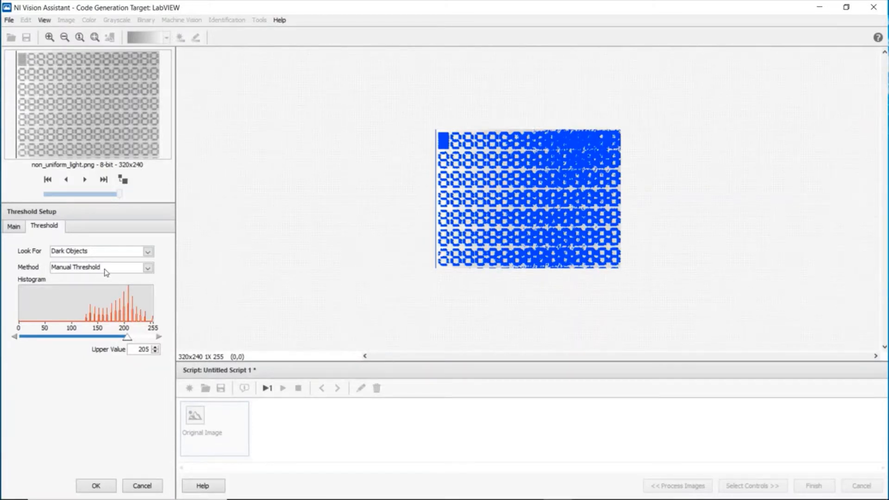
- Change the method to Local Threshold: Niblack and enlarge the region of interest to cover the whole image
{"action": "left_click", "coordinate": [81, 268]}
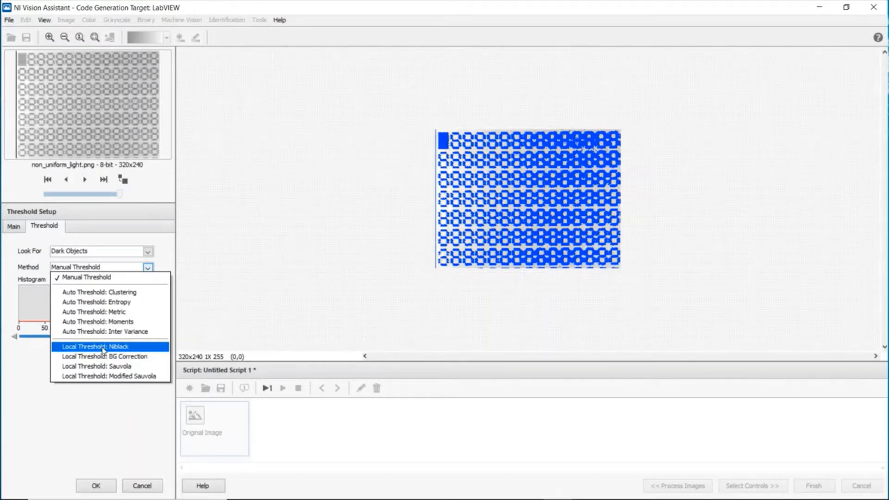
{"action": "left_click", "coordinate": [103, 348]}
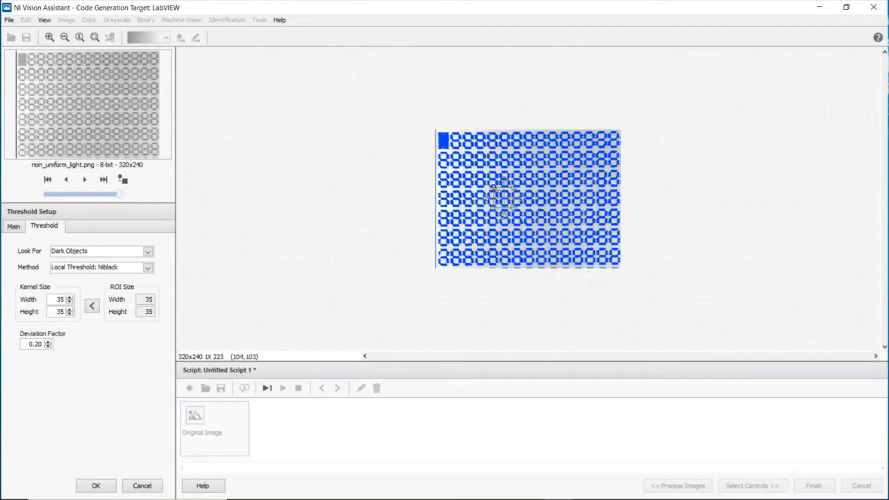
{"action": "left_click_drag", "start_coordinate": [493, 186], "coordinate": [431, 130]}
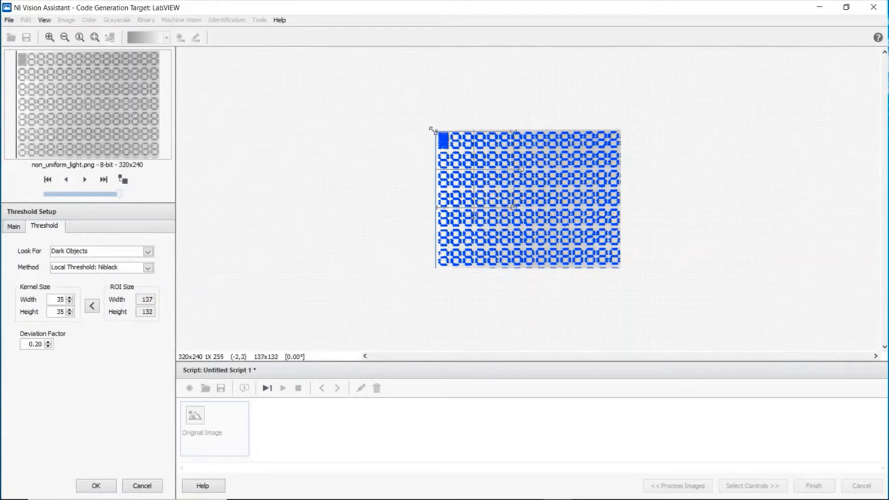
{"action": "left_click_drag", "start_coordinate": [513, 207], "coordinate": [620, 267]}
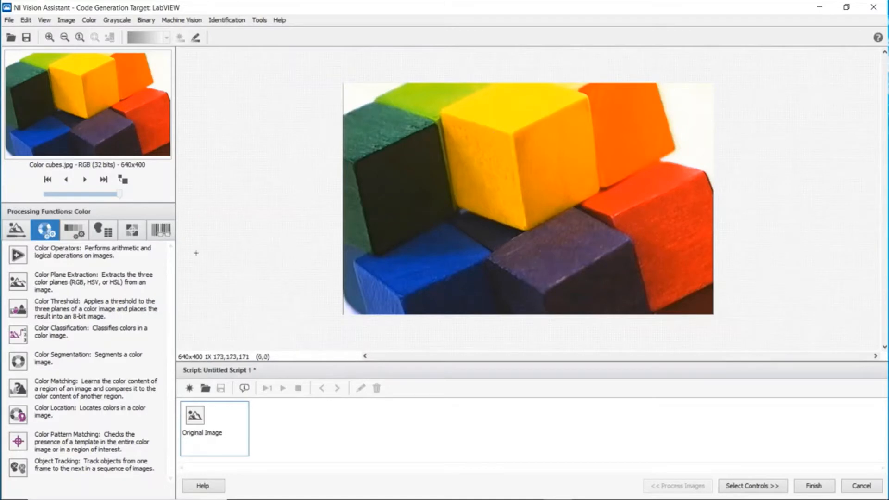
- Preview every RGB, HSL, HSV and HSI plane of the color cubes image with Color Plane Extraction, and leave without adding the step
{"action": "left_click", "coordinate": [74, 283]}
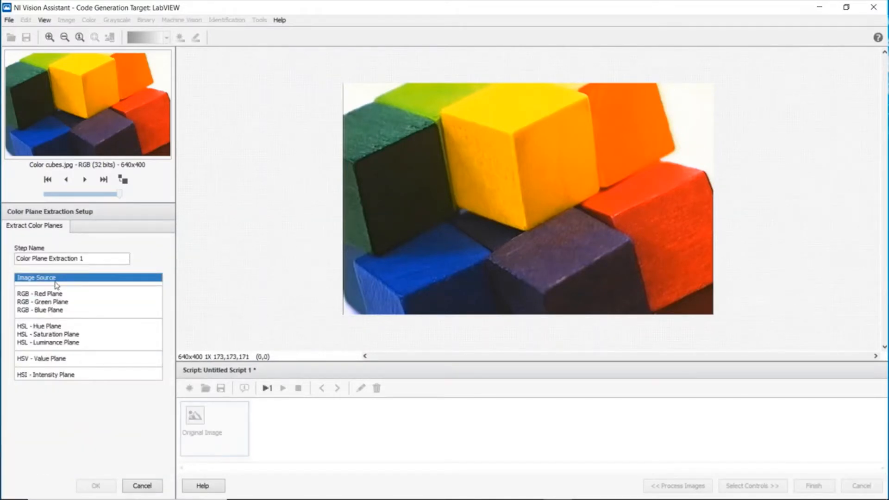
{"action": "left_click", "coordinate": [50, 294]}
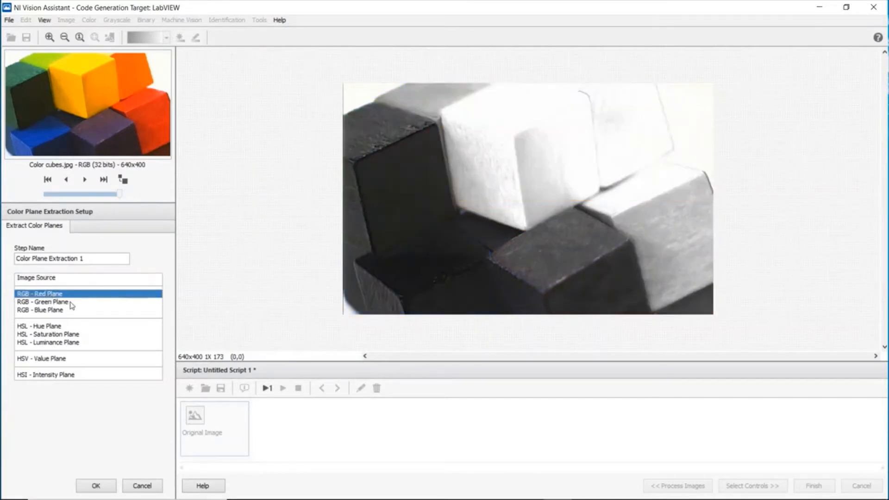
{"action": "left_click", "coordinate": [70, 302]}
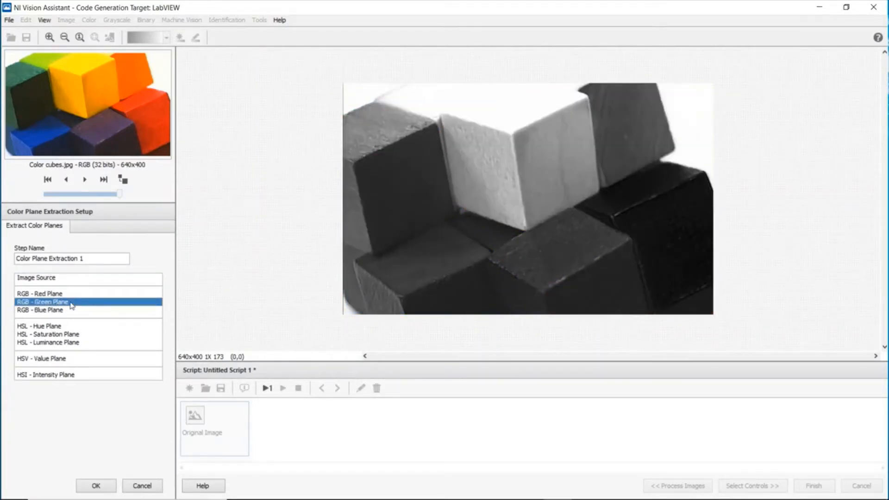
{"action": "key", "text": "Down"}
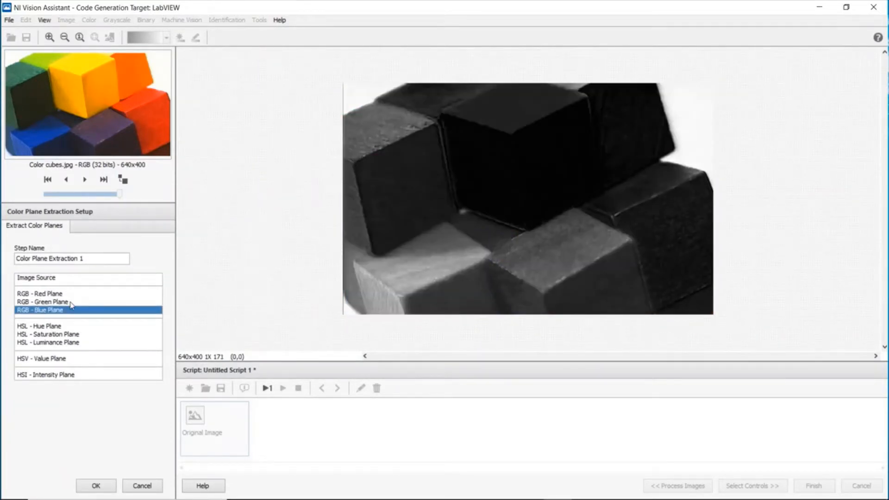
{"action": "key", "text": "Down"}
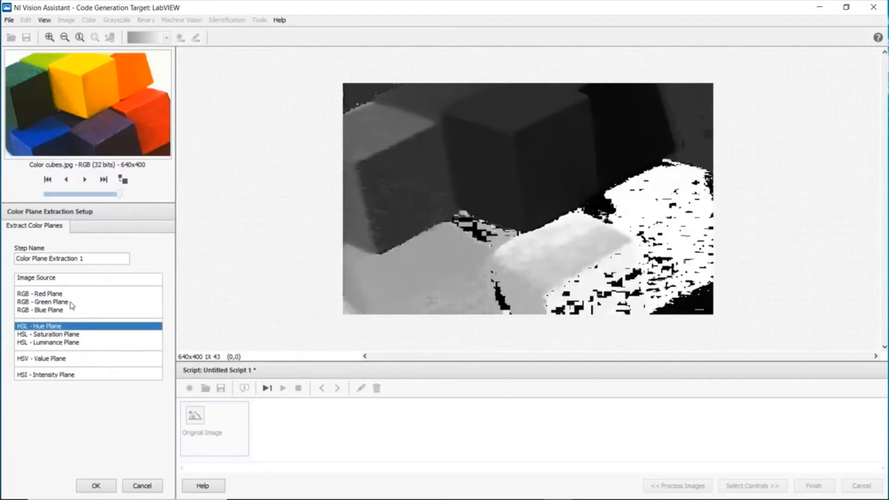
{"action": "key", "text": "Down"}
{"action": "key", "text": "Down"}
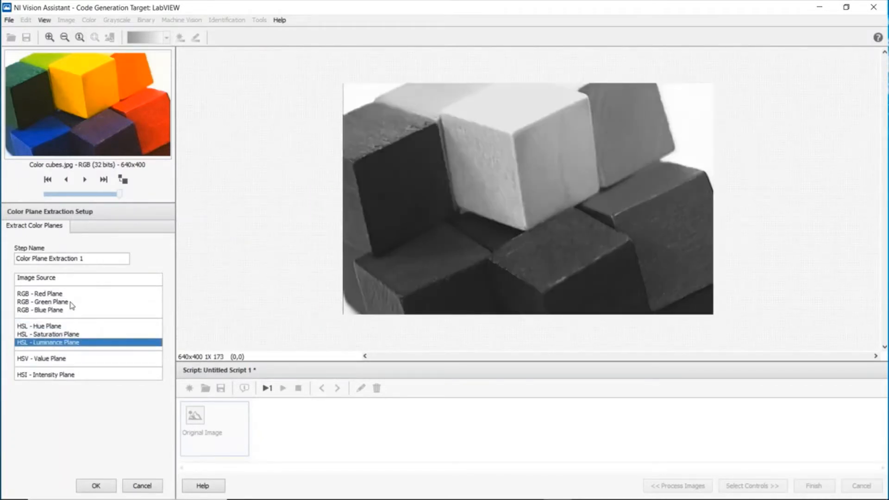
{"action": "key", "text": "Down"}
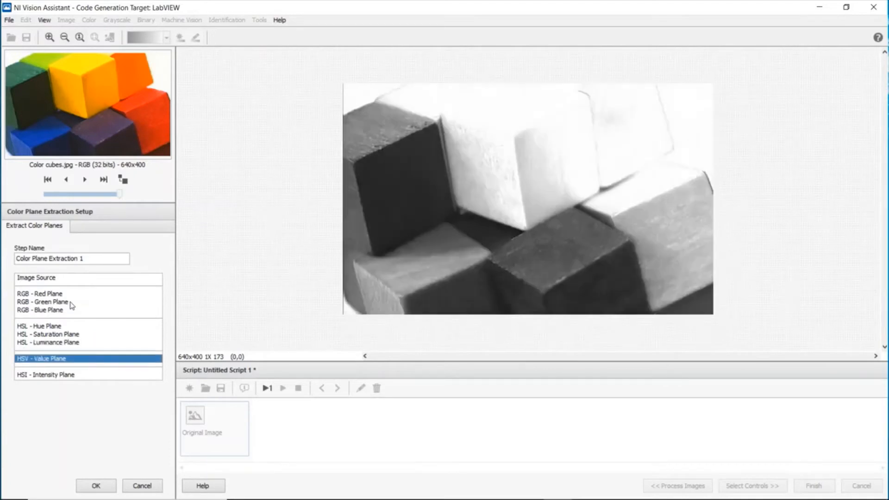
{"action": "left_click", "coordinate": [43, 374]}
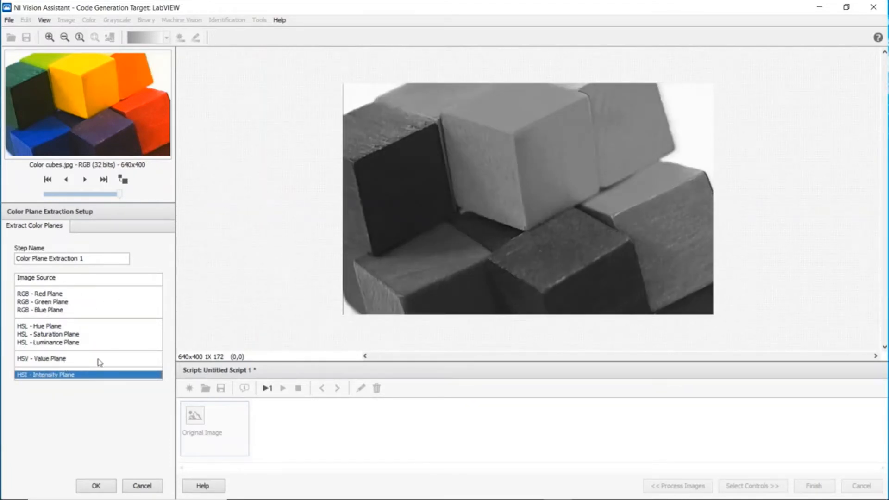
{"action": "left_click", "coordinate": [140, 486]}
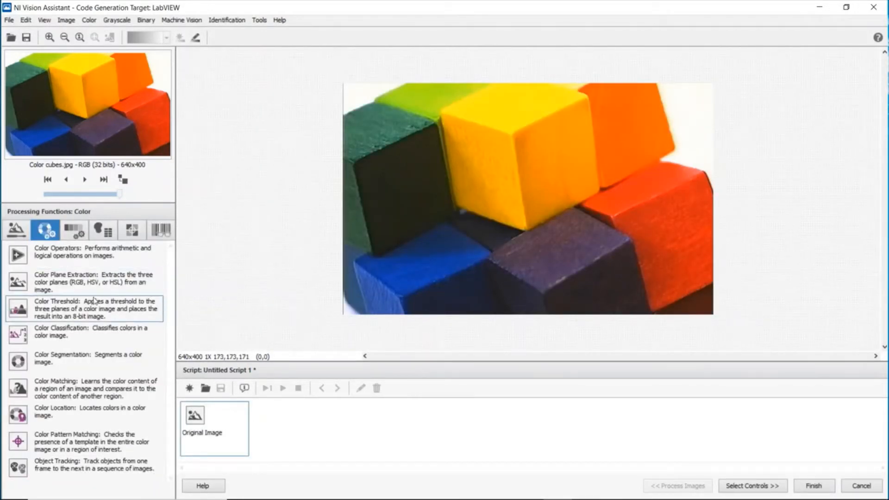
- Start a Color Threshold on the color cubes image in RGB, setting the red and green maximums to 255
{"action": "double_click", "coordinate": [84, 309]}
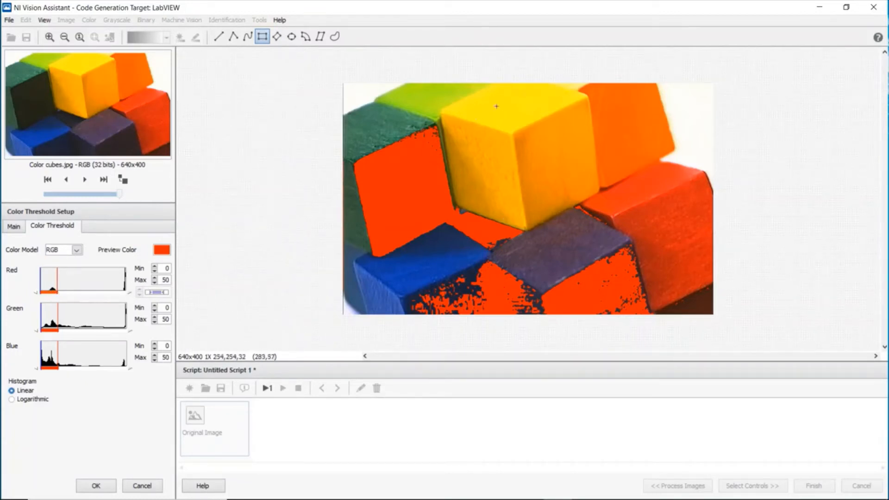
{"action": "left_click_drag", "start_coordinate": [58, 285], "coordinate": [135, 293]}
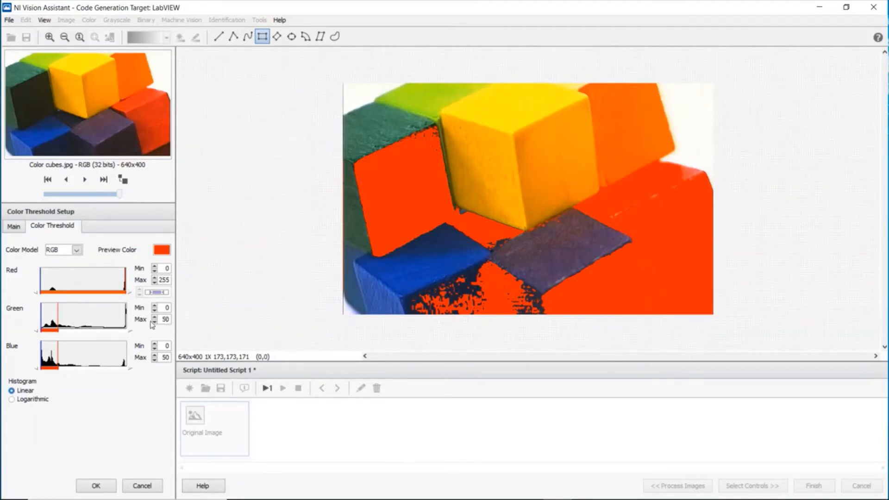
{"action": "double_click", "coordinate": [166, 319]}
{"action": "type", "text": "255"}
{"action": "left_click", "coordinate": [143, 297]}
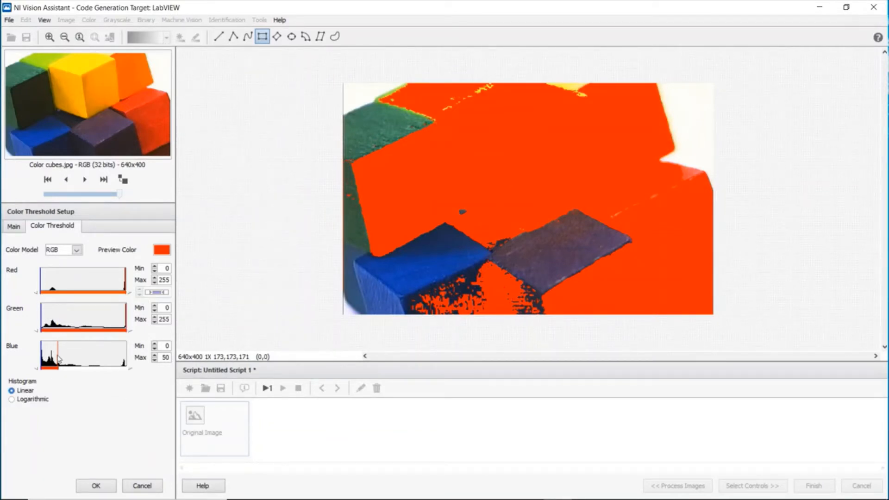
- Try isolating the yellow cube in RGB with red minimum 142, green minimum 104 and blue maximum 40, then readjust both blue limits
{"action": "mouse_move", "coordinate": [59, 366]}
{"action": "left_click_drag", "start_coordinate": [59, 365], "coordinate": [59, 366]}
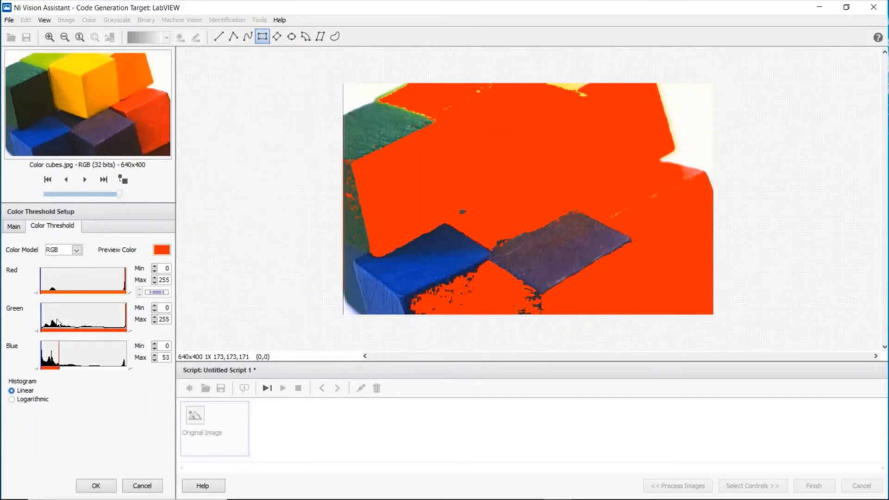
{"action": "mouse_move", "coordinate": [42, 284]}
{"action": "left_mouse_down"}
{"action": "mouse_move", "coordinate": [103, 294]}
{"action": "mouse_move", "coordinate": [90, 294]}
{"action": "left_mouse_up"}
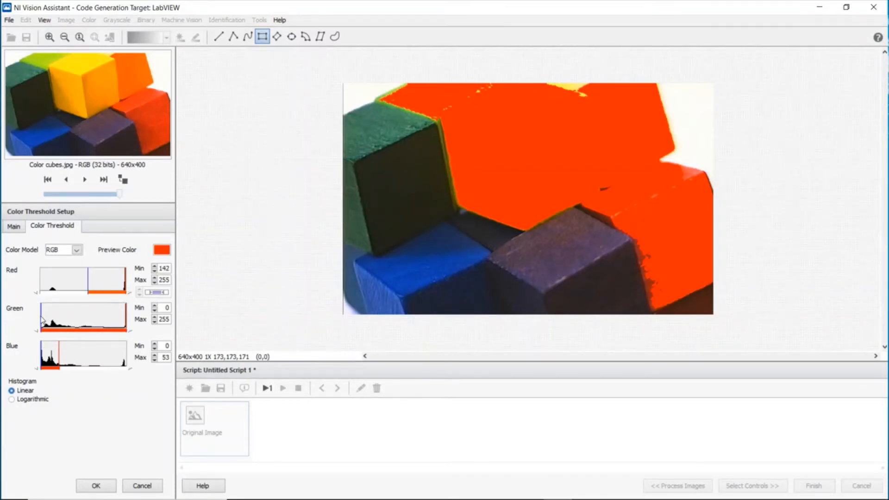
{"action": "mouse_move", "coordinate": [42, 319]}
{"action": "left_mouse_down"}
{"action": "mouse_move", "coordinate": [88, 325]}
{"action": "mouse_move", "coordinate": [76, 328]}
{"action": "left_mouse_up"}
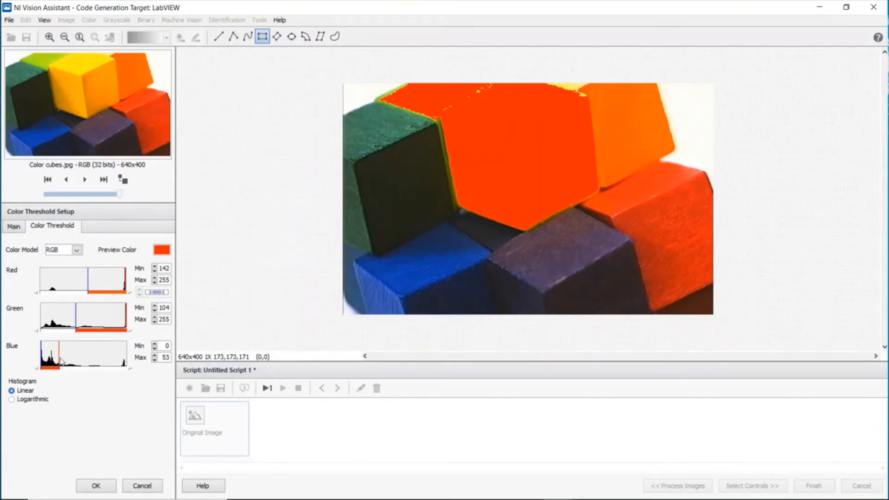
{"action": "left_click_drag", "start_coordinate": [60, 359], "coordinate": [53, 360]}
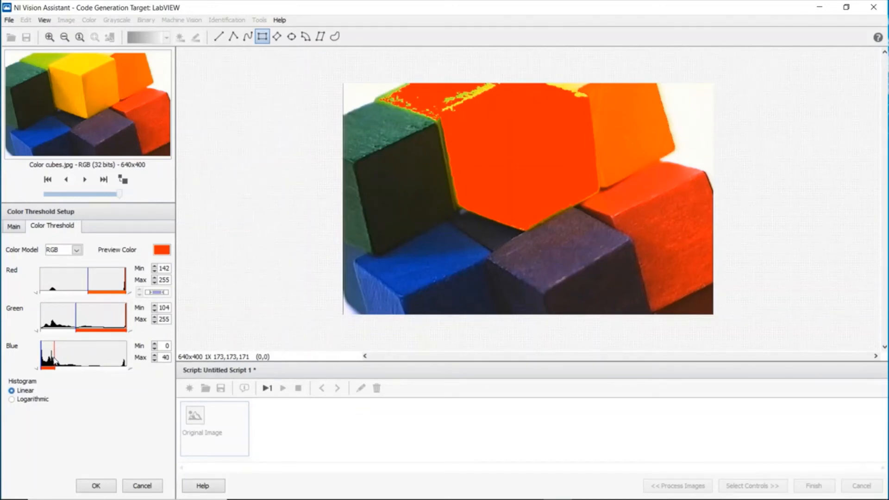
{"action": "left_click_drag", "start_coordinate": [53, 359], "coordinate": [56, 360]}
{"action": "left_click_drag", "start_coordinate": [41, 355], "coordinate": [55, 358]}
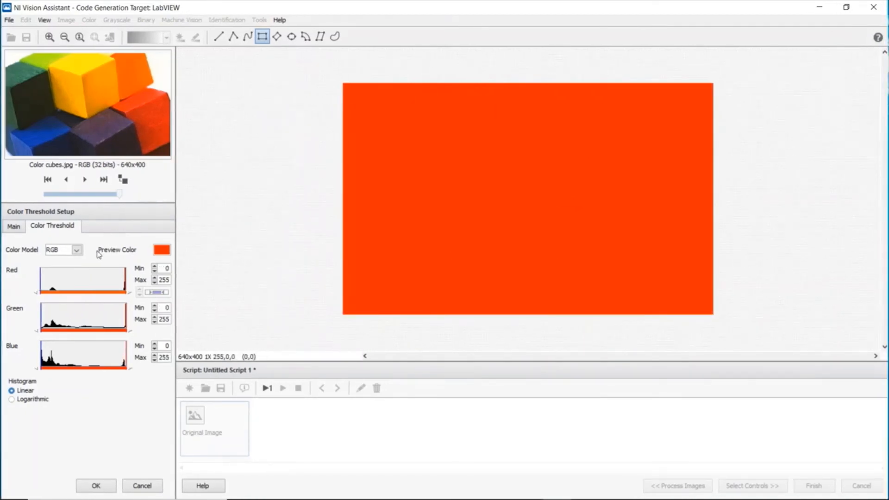
- Switch the color model to HSL, limit the hue range to 17–43 to isolate the yellow cube, and accept the Color Threshold
{"action": "left_click", "coordinate": [76, 250]}
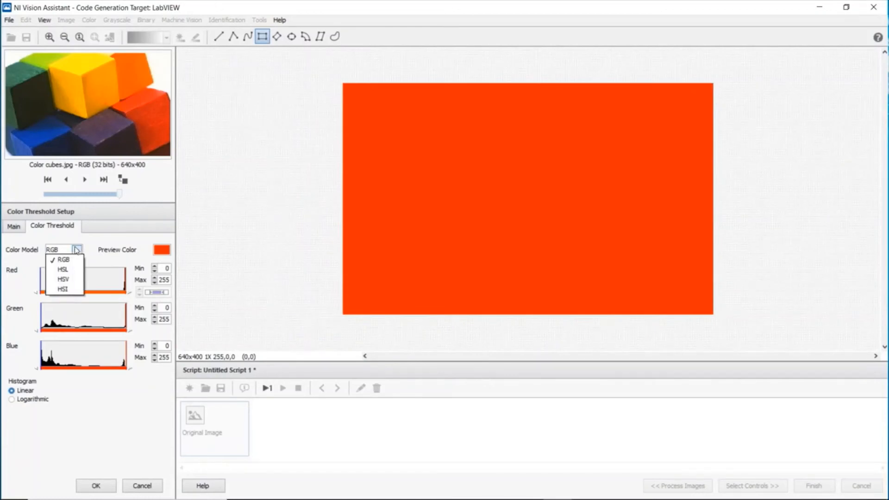
{"action": "left_click", "coordinate": [67, 270]}
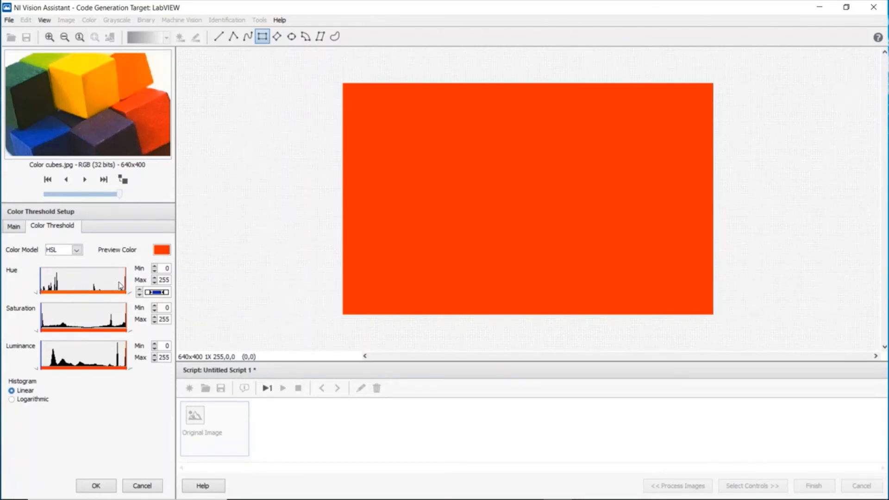
{"action": "left_click_drag", "start_coordinate": [126, 283], "coordinate": [56, 283]}
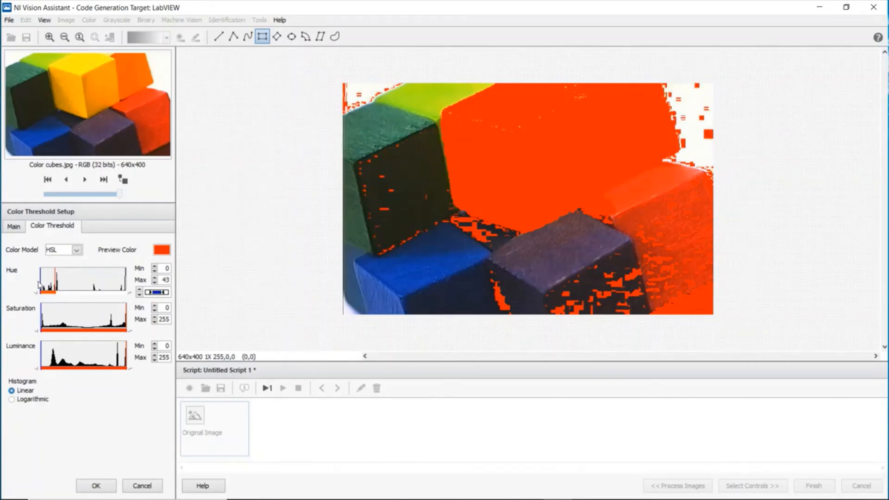
{"action": "left_click_drag", "start_coordinate": [42, 286], "coordinate": [47, 286]}
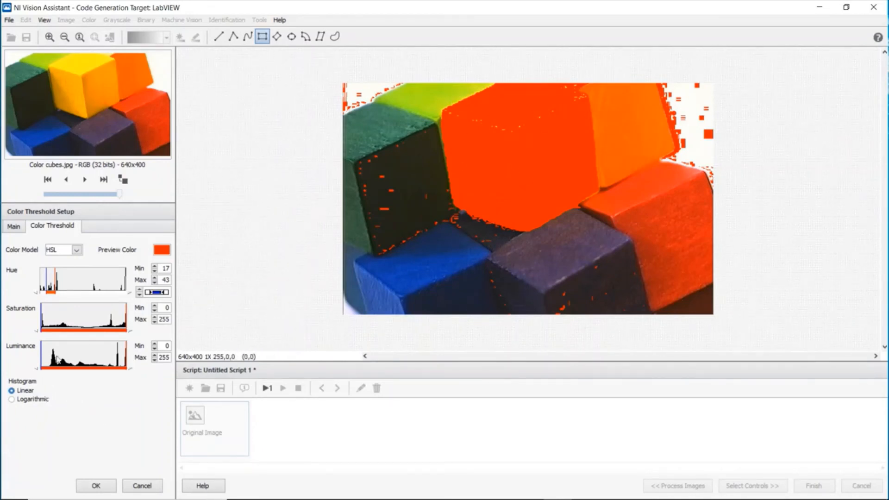
{"action": "left_click", "coordinate": [106, 483]}
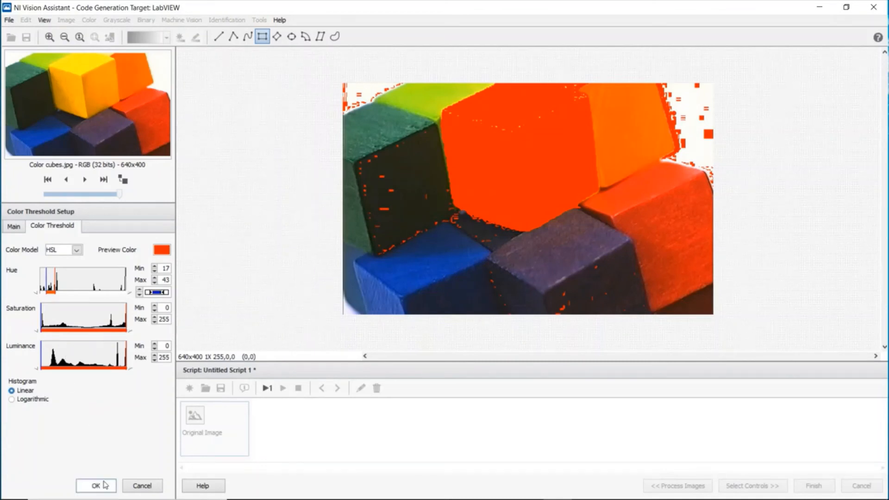